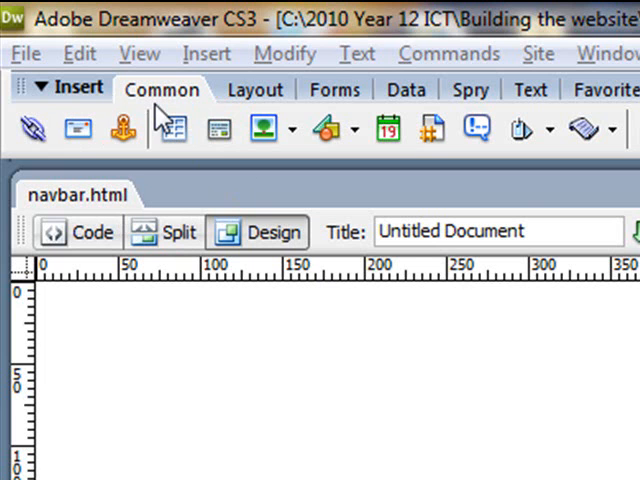
Step: Insert a horizontal Spry Menu Bar from the Spry insert category onto navbar.html
left_click(472, 92)
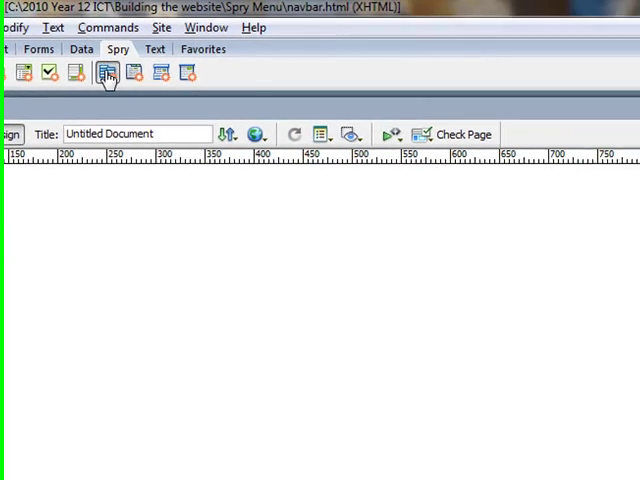
left_click(448, 135)
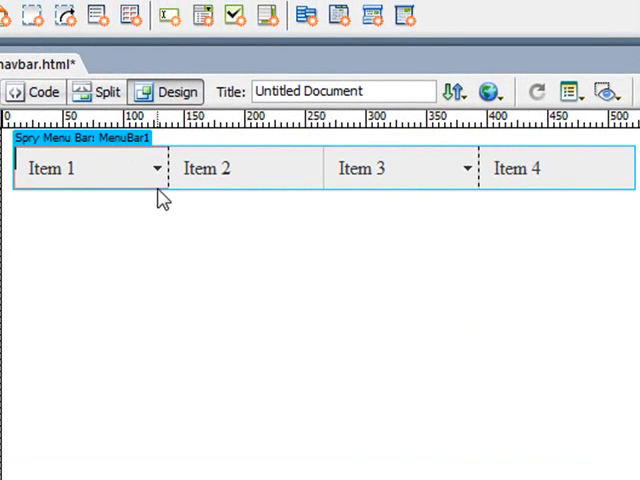
left_click(87, 168)
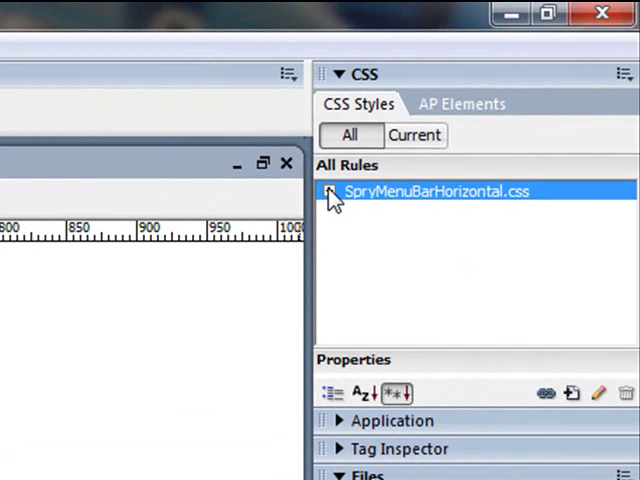
left_click(330, 191)
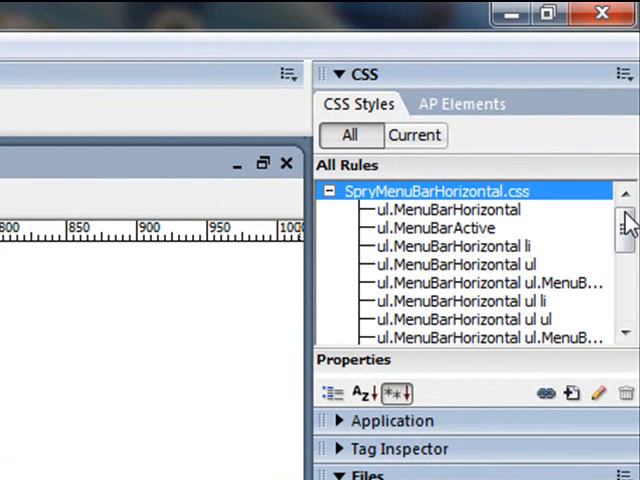
mouse_move(626, 222)
left_mouse_down()
mouse_move(628, 305)
mouse_move(628, 228)
left_mouse_up()
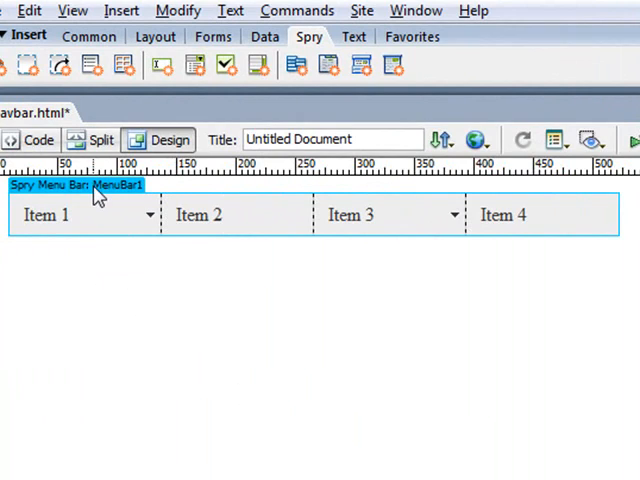
Step: Rename Item 1 to Menu and its sub-item Item 1.1 to Appetisers
left_click(98, 190)
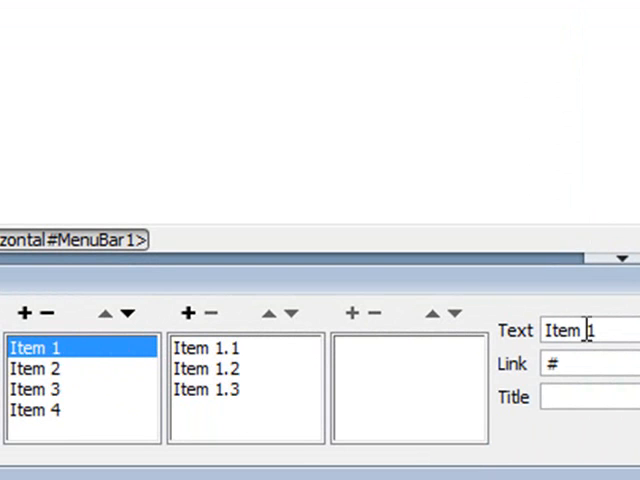
left_click_drag(593, 331, 540, 331)
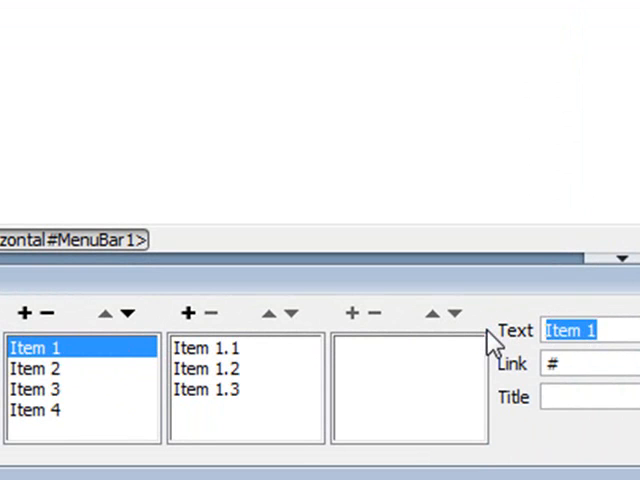
type("Menu")
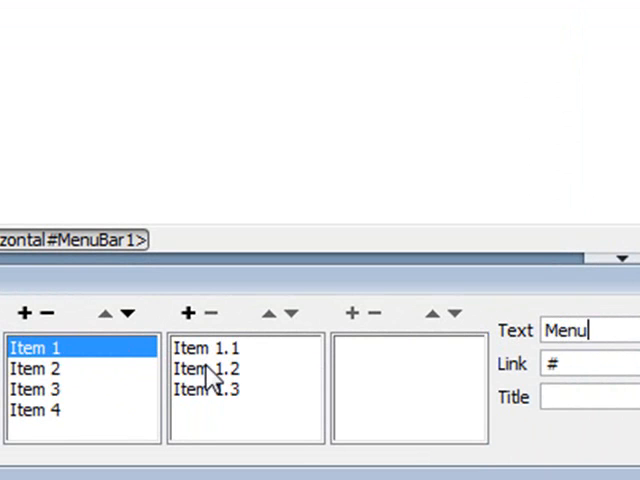
left_click(215, 348)
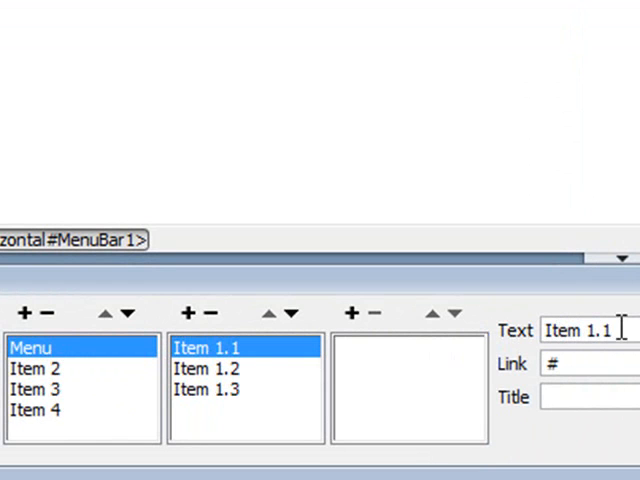
left_click_drag(628, 330, 507, 332)
type("Ap")
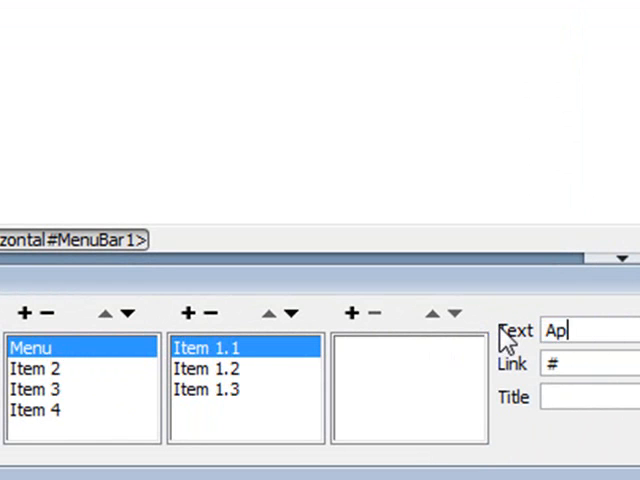
type("petisers")
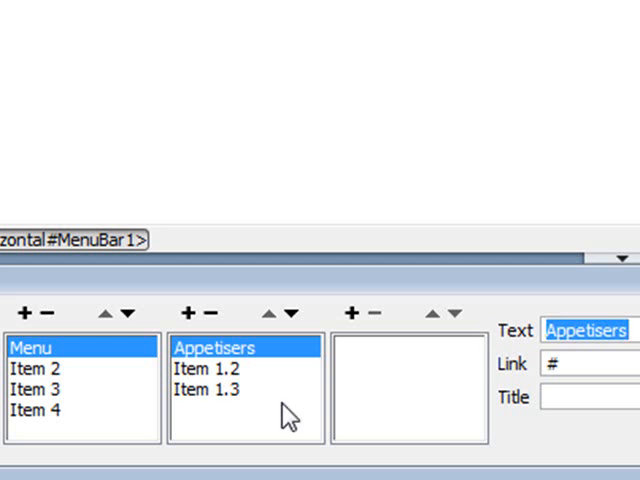
left_click(215, 368)
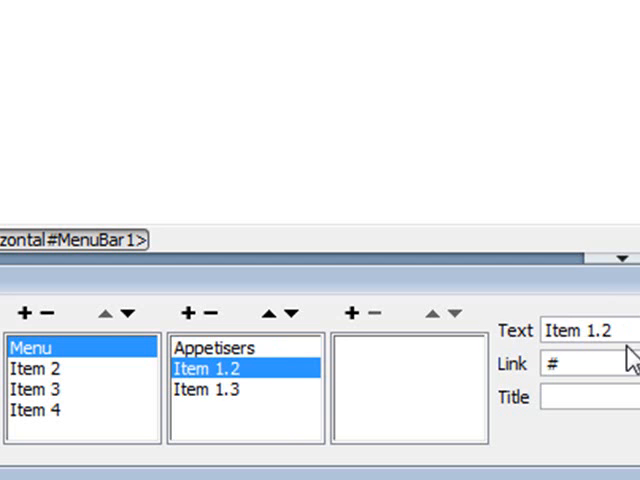
Step: Rename sub-items Item 1.2 and Item 1.3 to Mains and Desserts
left_click_drag(628, 330, 520, 332)
type("Mains")
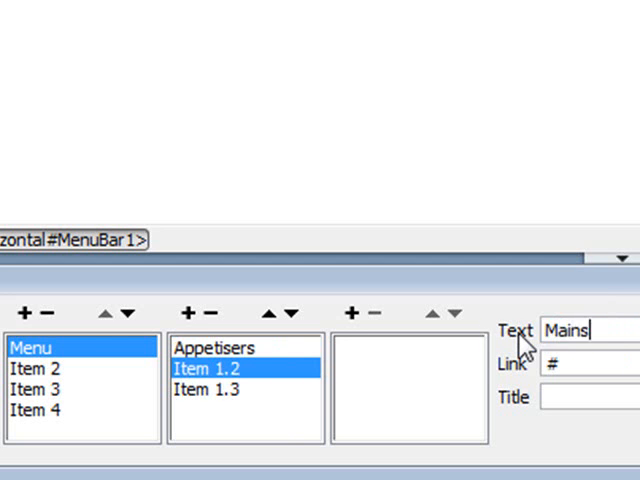
key("Return")
left_click(210, 390)
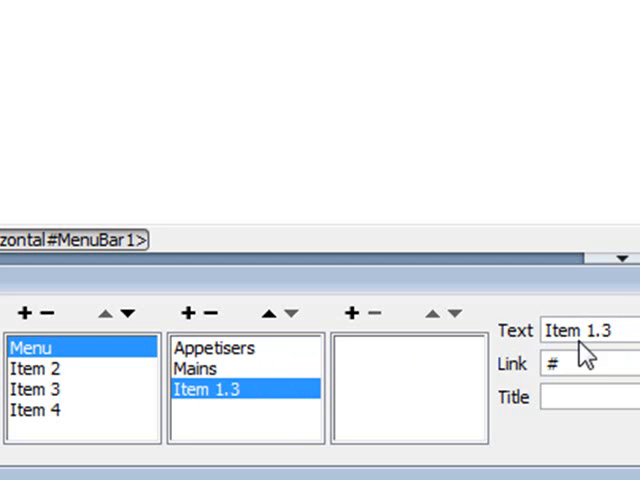
left_click_drag(623, 330, 545, 332)
type("Desserts")
key("Return")
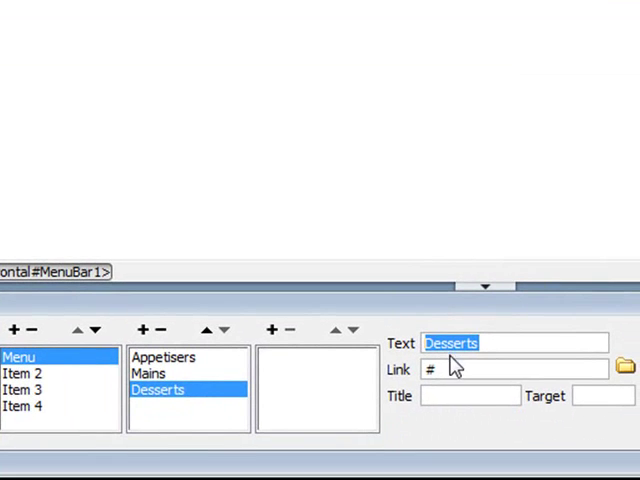
Step: Delete Item 2 and Item 3 with its sub-items, confirming the removal of its children
left_click(470, 370)
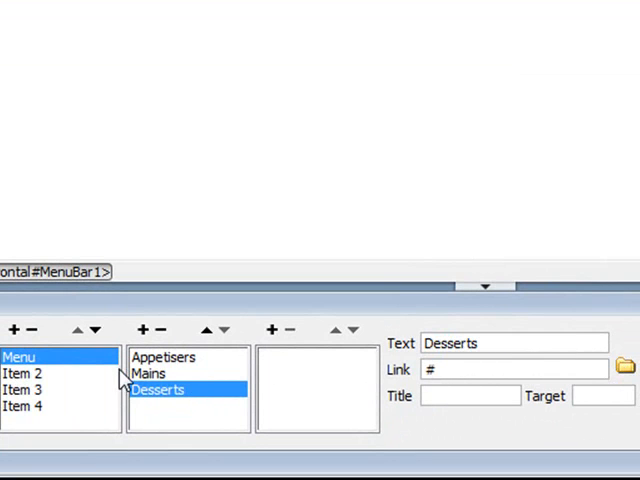
left_click(42, 377)
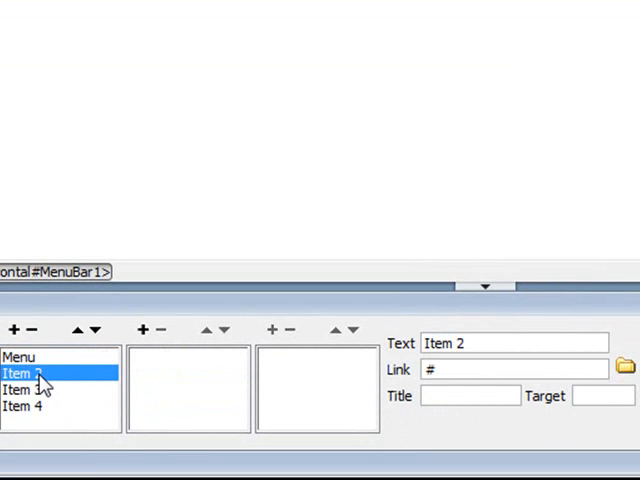
left_click(31, 330)
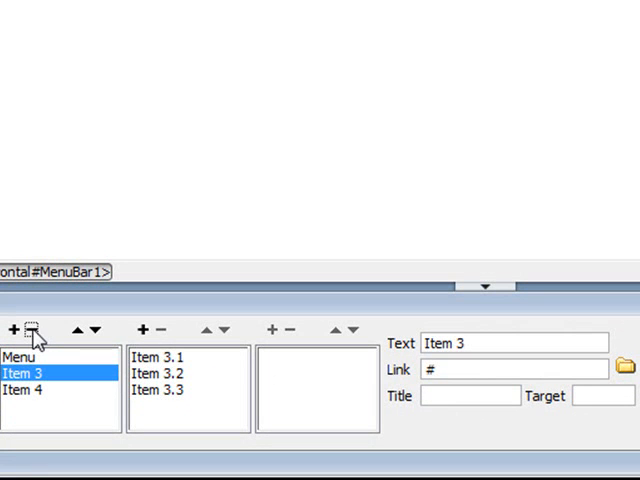
left_click(31, 330)
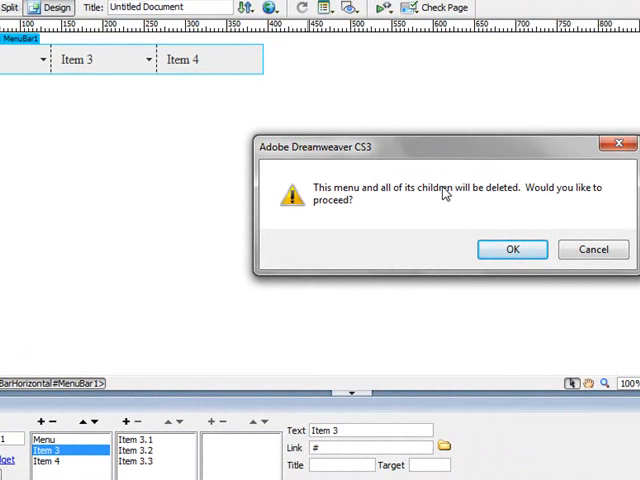
left_click(512, 249)
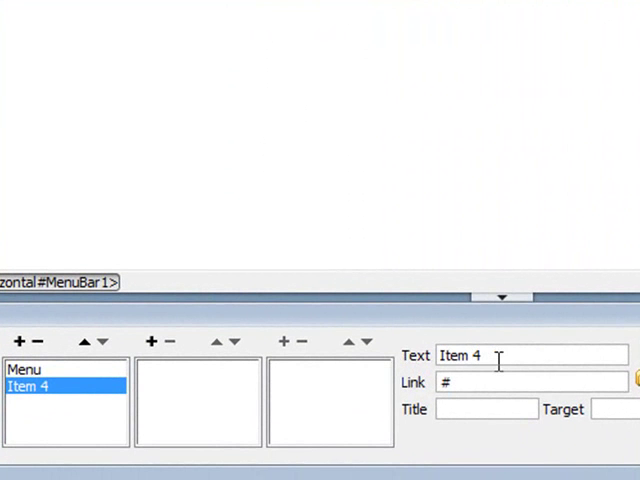
Step: Rename Item 4 to Home and add a new top-level Untitled Item
left_click_drag(500, 356, 415, 362)
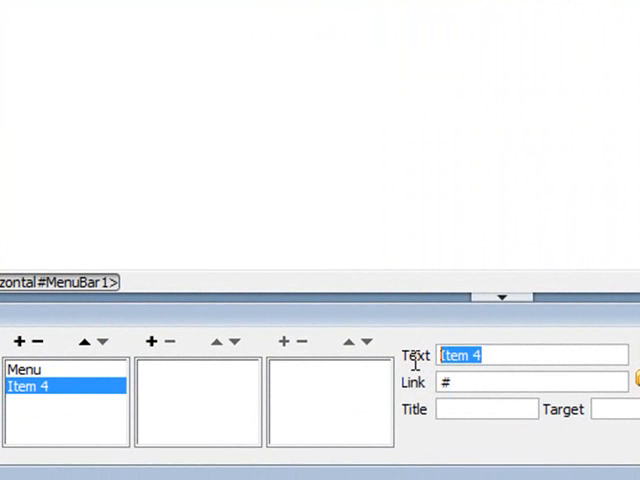
type("Home")
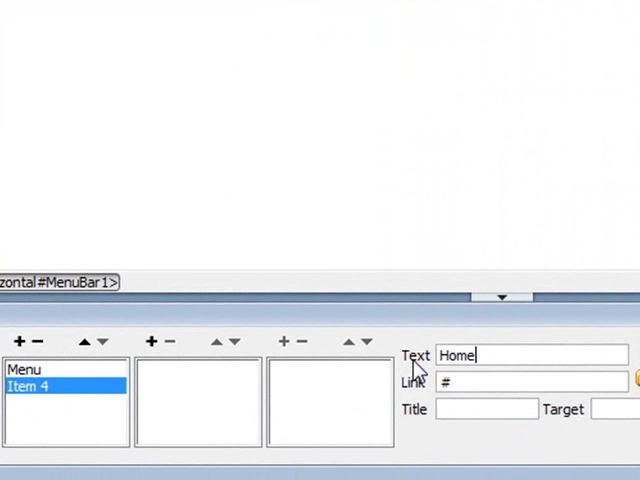
key("Return")
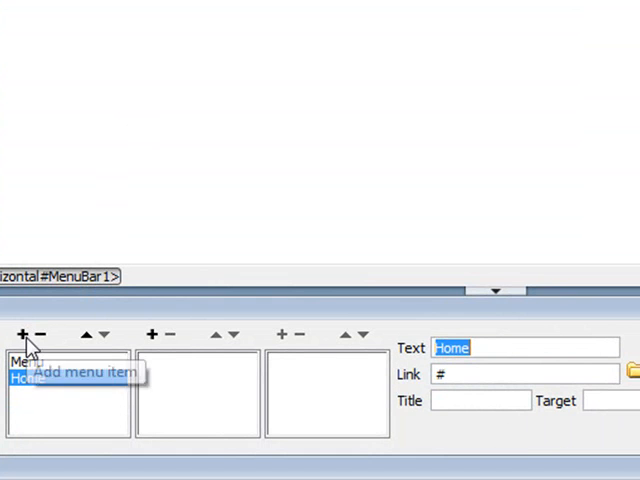
left_click(24, 336)
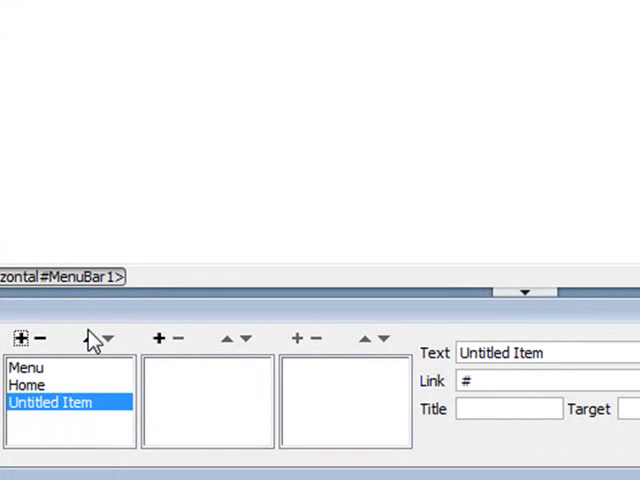
Step: Reorder the top-level items so Home sits first, before Menu and Untitled Item
left_click(90, 340)
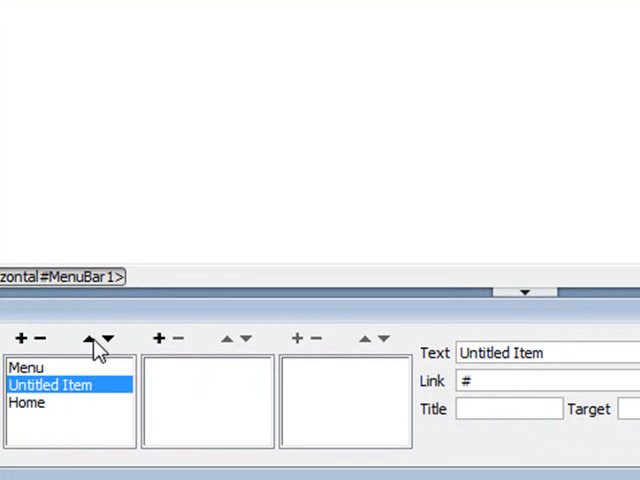
left_click(27, 403)
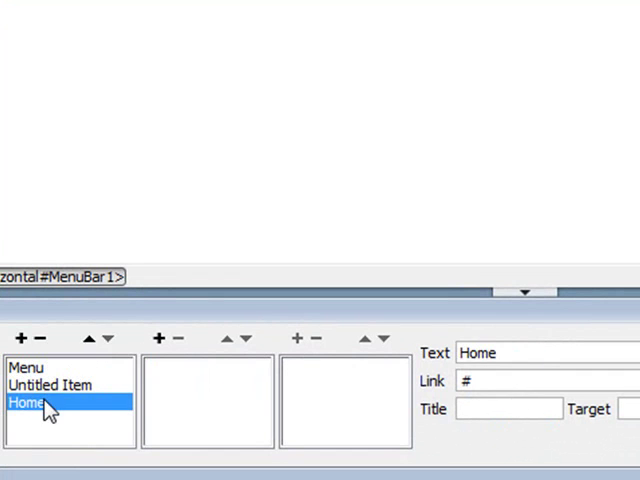
left_click(90, 340)
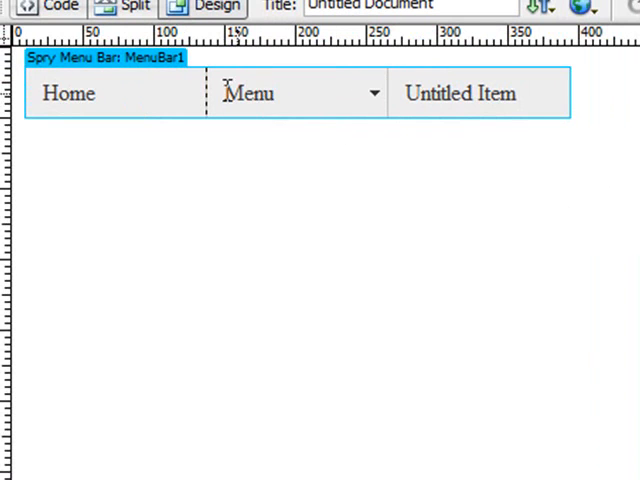
Step: Switch to Code view and highlight the ul tag with its id and class attributes
left_click(61, 8)
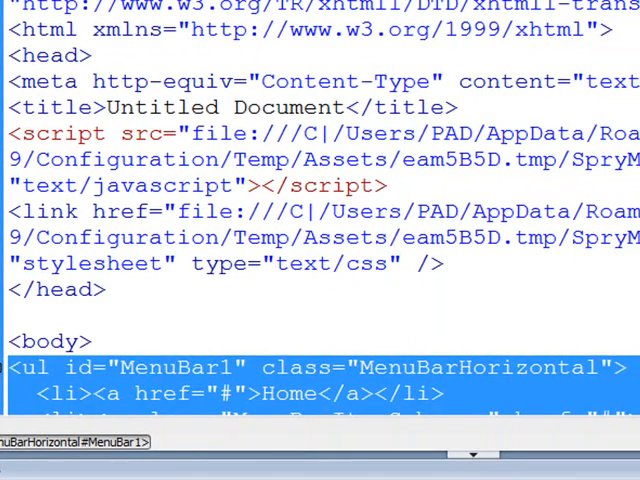
scroll(320, 240, "down", 3)
scroll(320, 240, "down", 3)
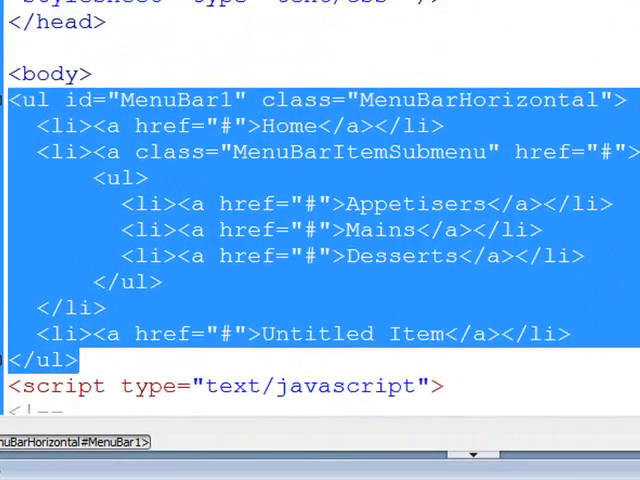
scroll(320, 240, "down", 2)
scroll(320, 240, "down", 1)
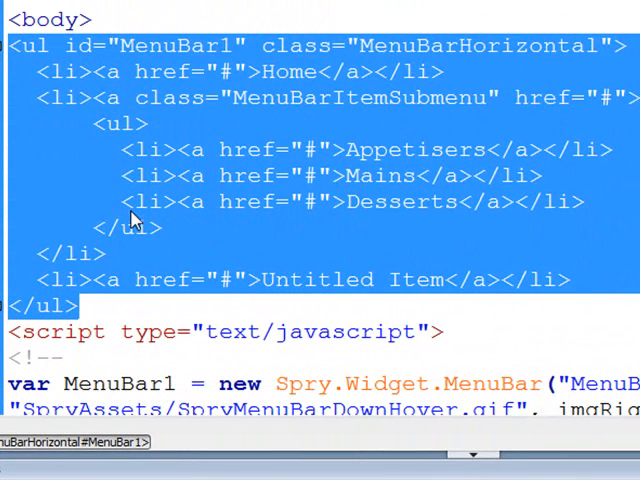
left_click(38, 46)
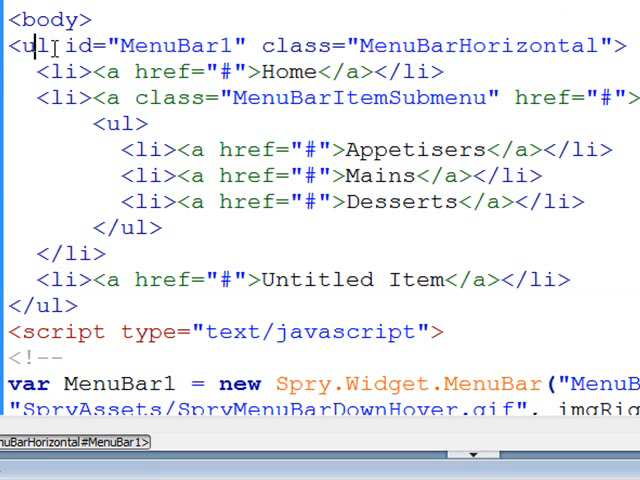
double_click(30, 46)
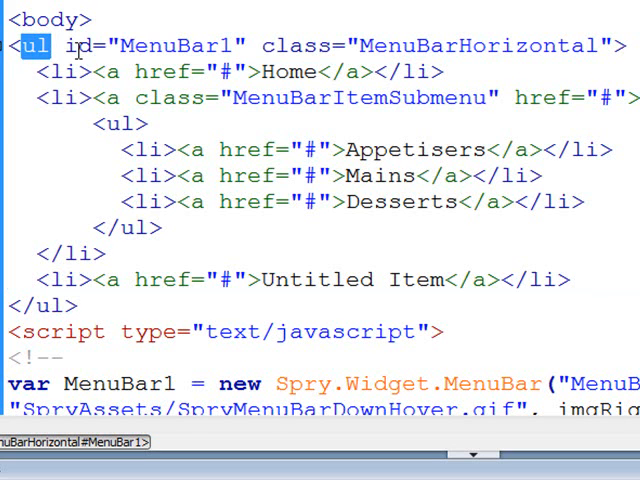
left_click(80, 46)
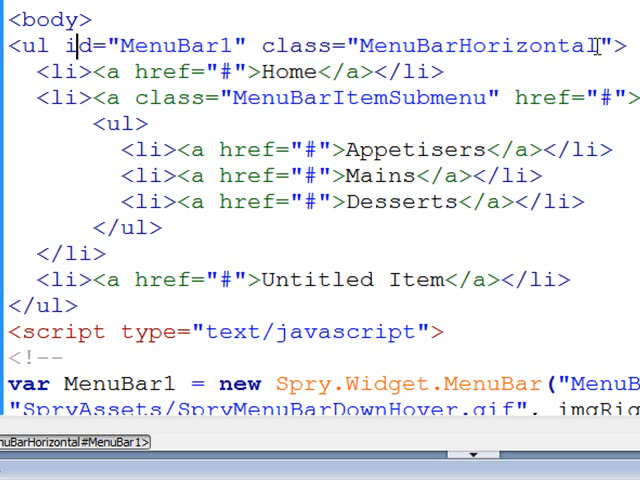
mouse_move(622, 46)
left_mouse_down()
mouse_move(185, 62)
mouse_move(66, 46)
left_mouse_up()
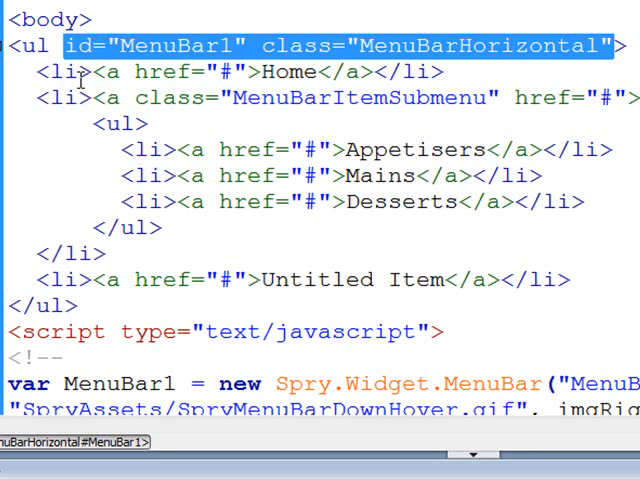
Step: Highlight the Home list item line and the word Home, then move to the Menu item's link
left_click(85, 72)
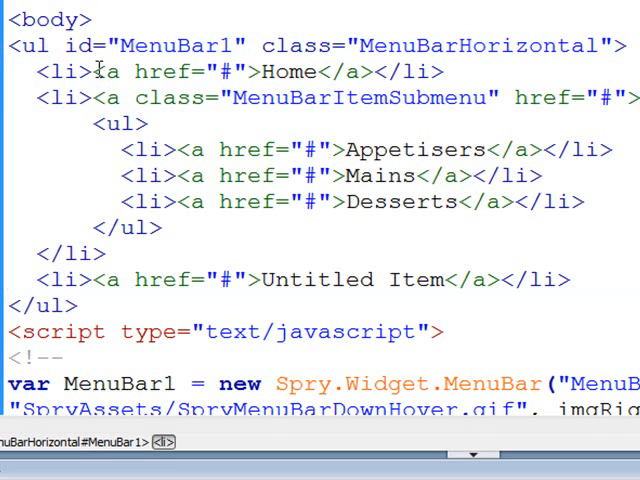
left_click_drag(445, 72, 38, 72)
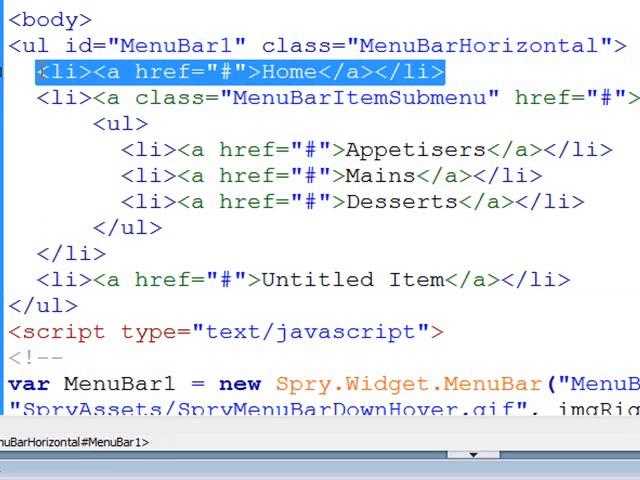
left_click(74, 72)
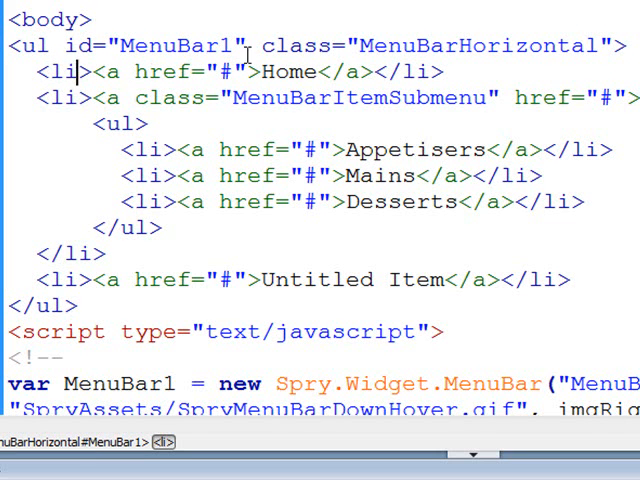
double_click(290, 72)
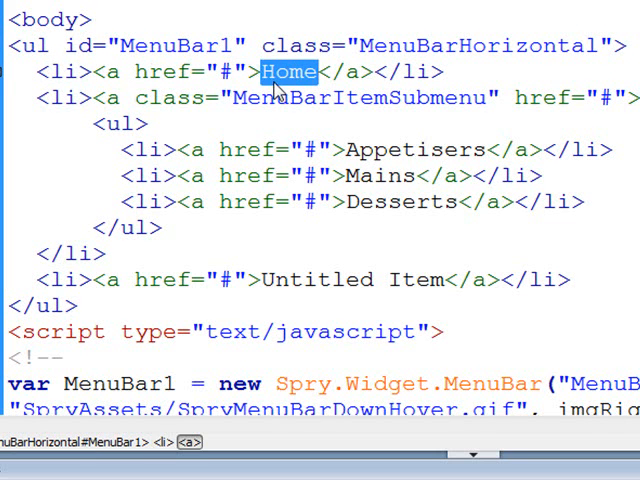
left_click(268, 98)
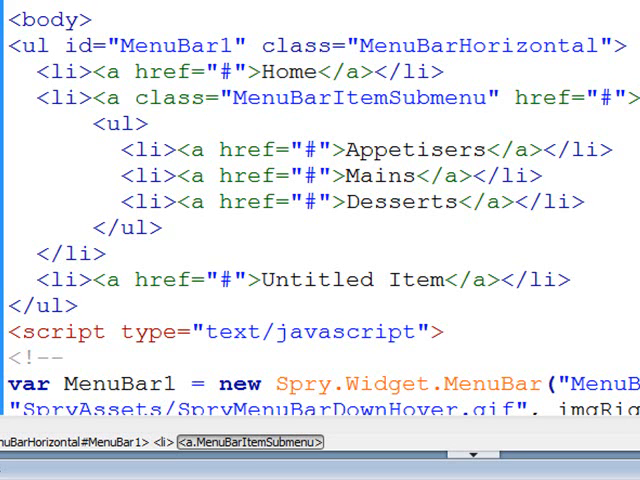
Step: Highlight the submenu li, its closing tag and the nested Appetisers, Mains, Desserts list
left_click_drag(94, 97, 60, 98)
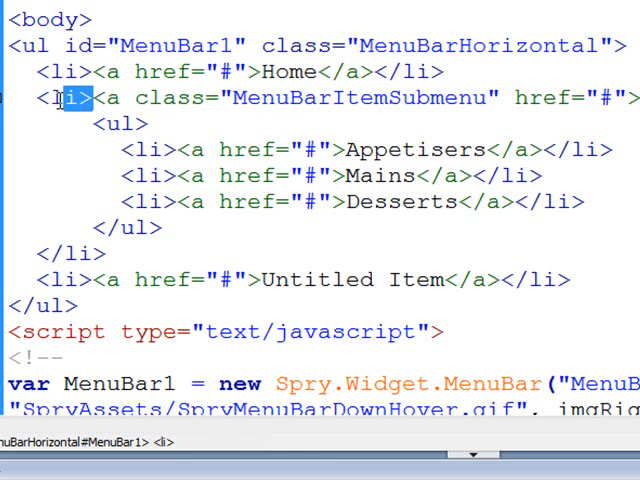
left_click(108, 253)
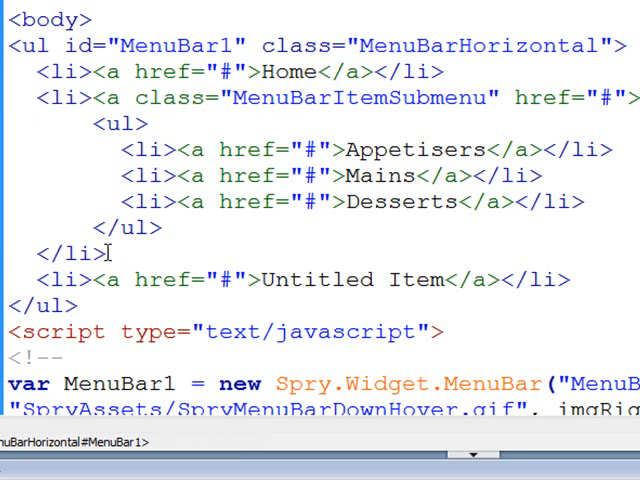
left_click_drag(108, 253, 36, 255)
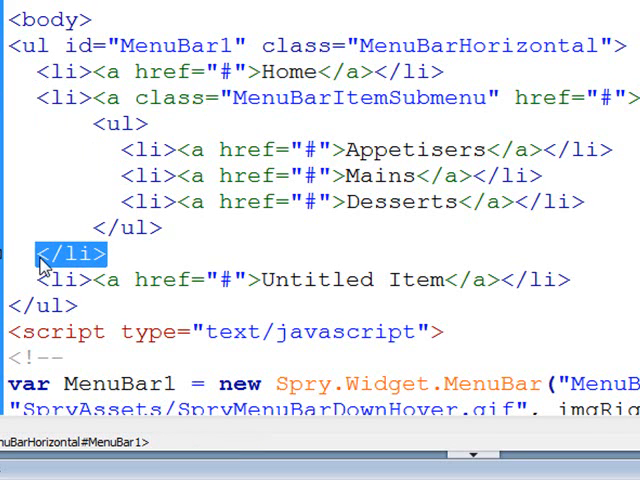
left_click(138, 150)
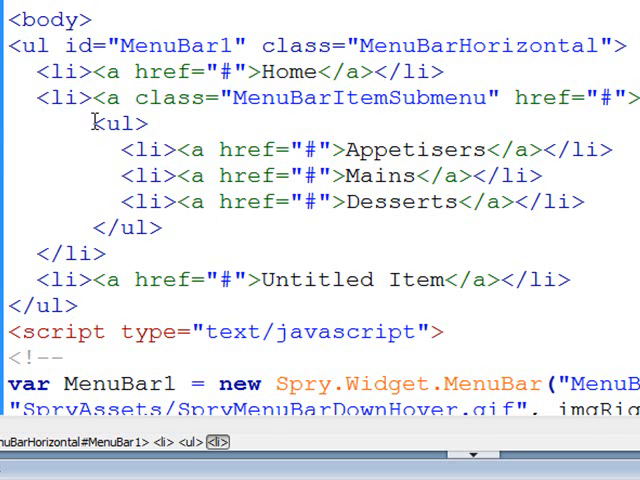
left_click_drag(92, 122, 170, 227)
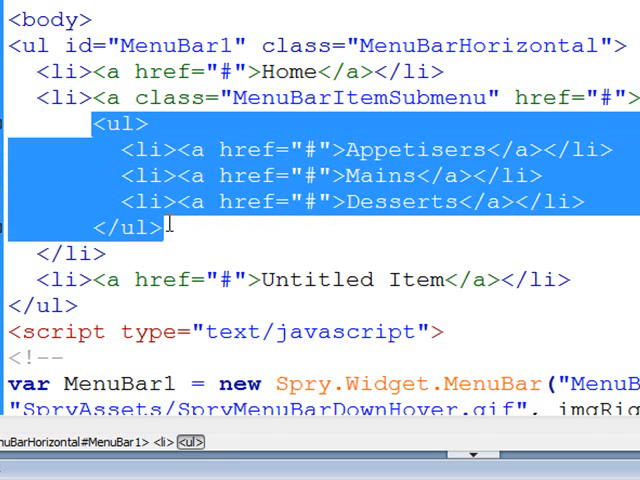
left_click(293, 152)
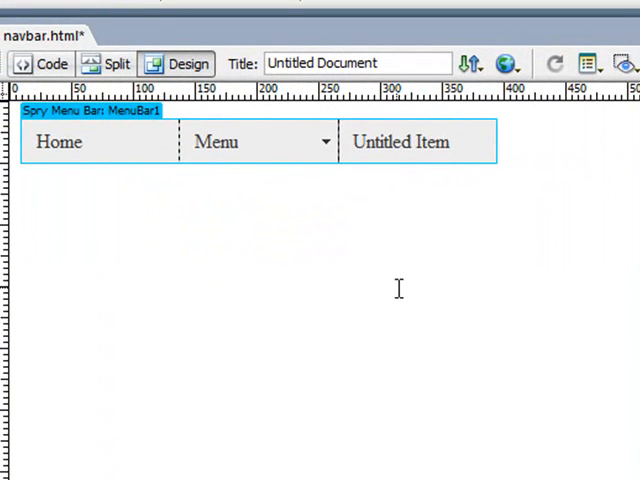
Step: Save navbar.html with Ctrl+S, bringing up the Copy Dependent Files dialog
key("ctrl+s")
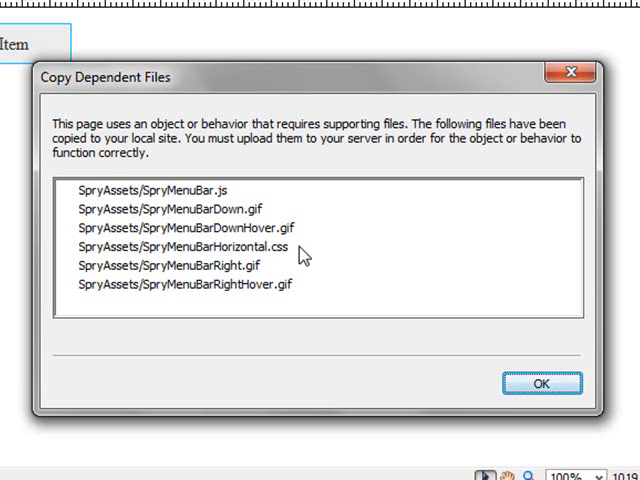
Step: Acknowledge the notice, refresh Files and check the SpryAssets folder of six files beside navbar.html
left_click(530, 388)
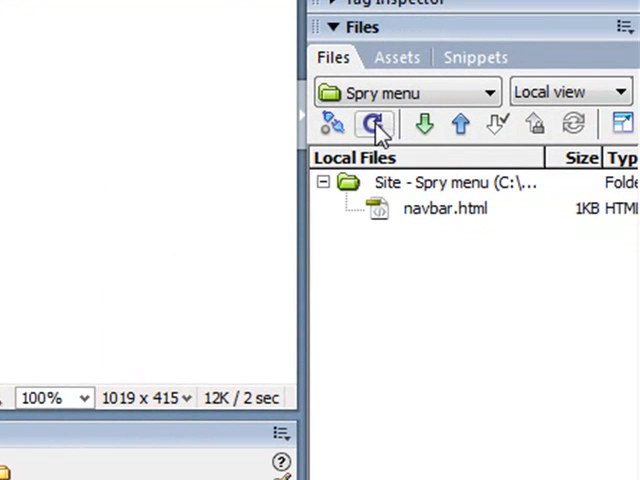
left_click(373, 124)
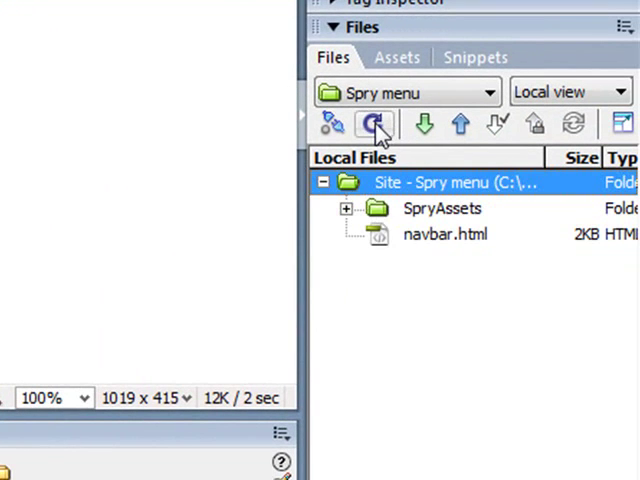
left_click(346, 208)
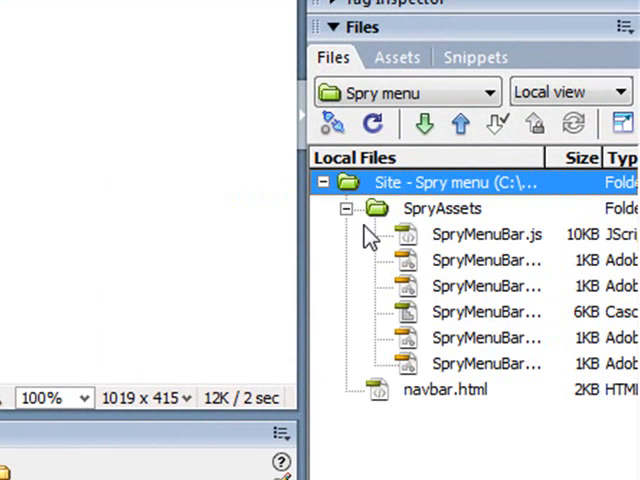
left_click(346, 208)
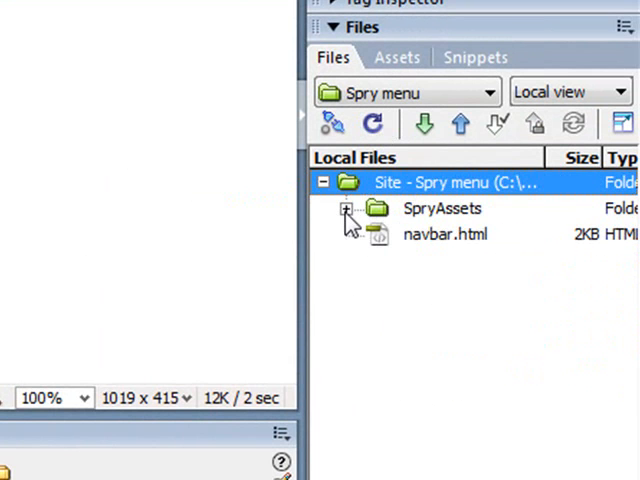
left_click(63, 75)
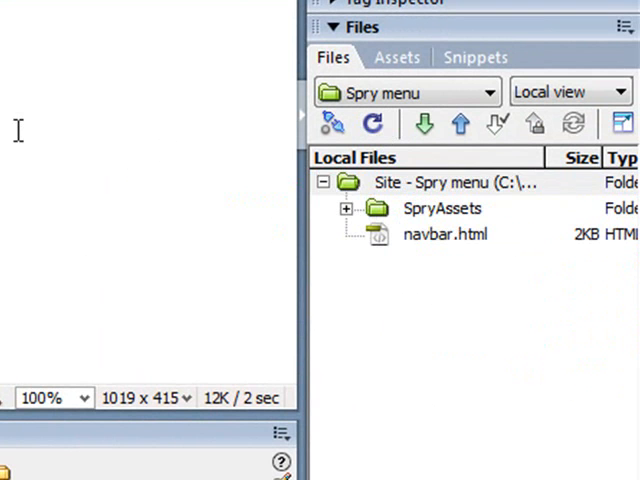